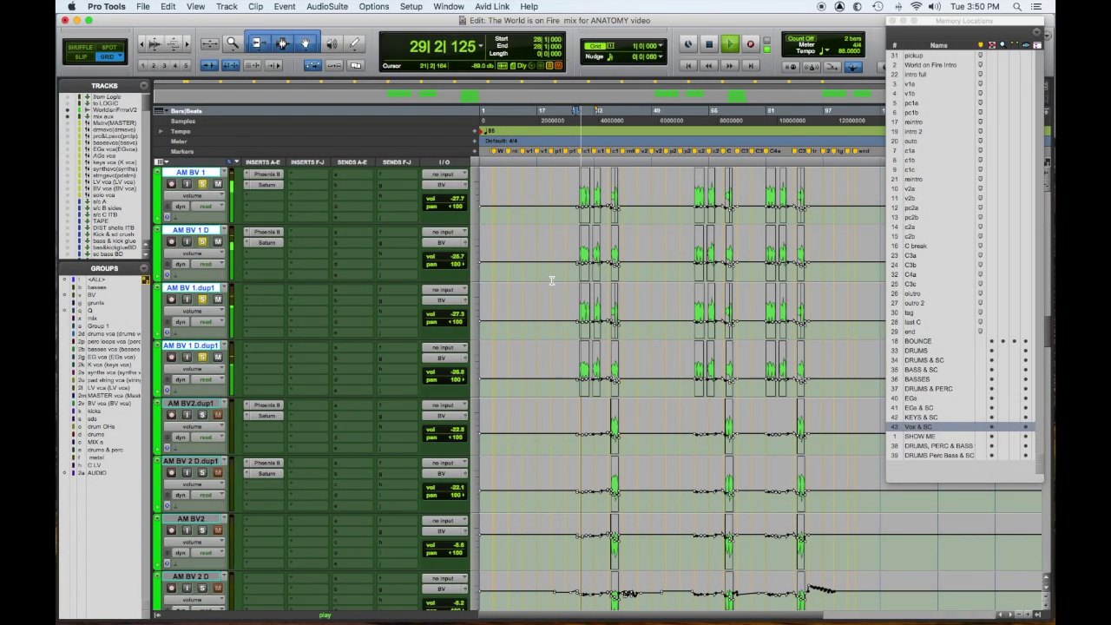
# Stop the background pad playback and select the JL BG.cm track plus two more background tracks.
pyautogui.scroll(-2, 551, 280)
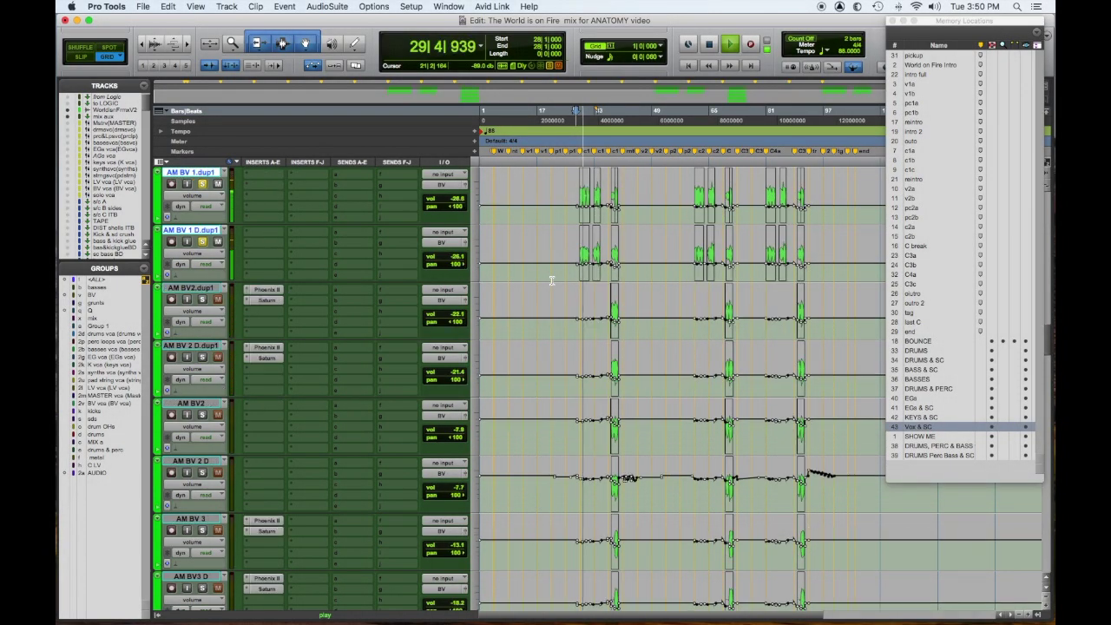
pyautogui.scroll(-7, 541, 315)
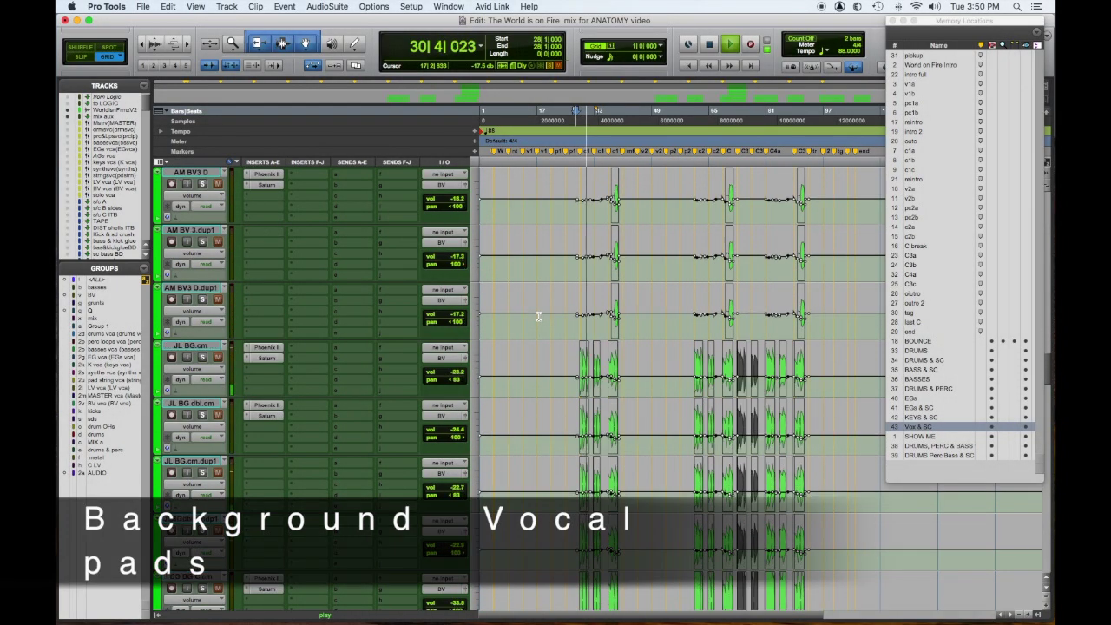
pyautogui.click(210, 346)
pyautogui.press('space')
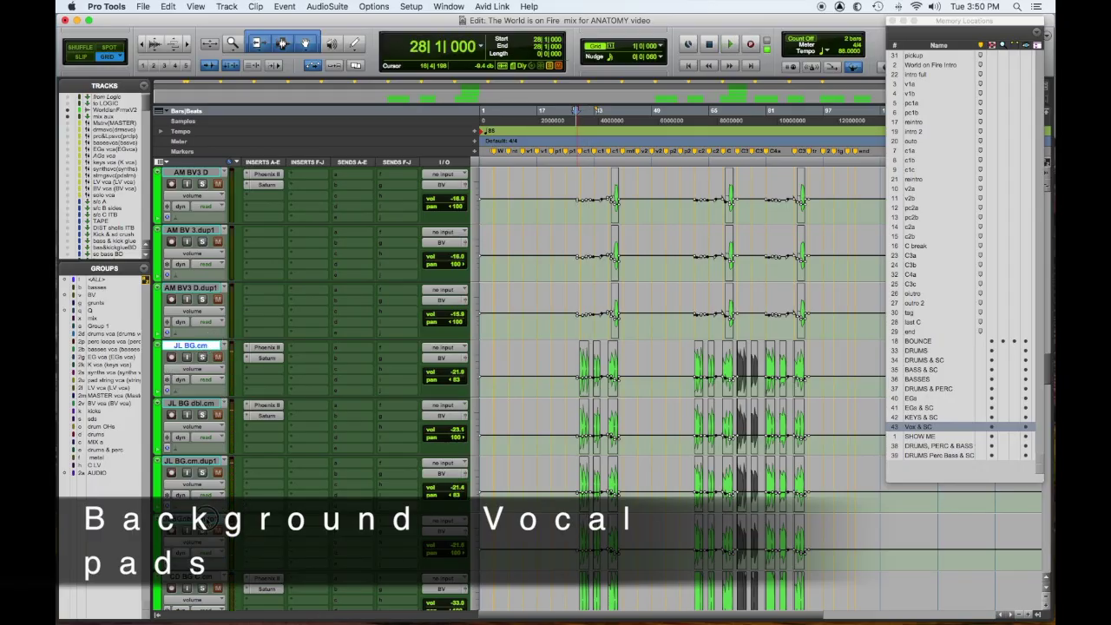
pyautogui.keyDown('shift'); pyautogui.click(208, 517); pyautogui.keyUp('shift')
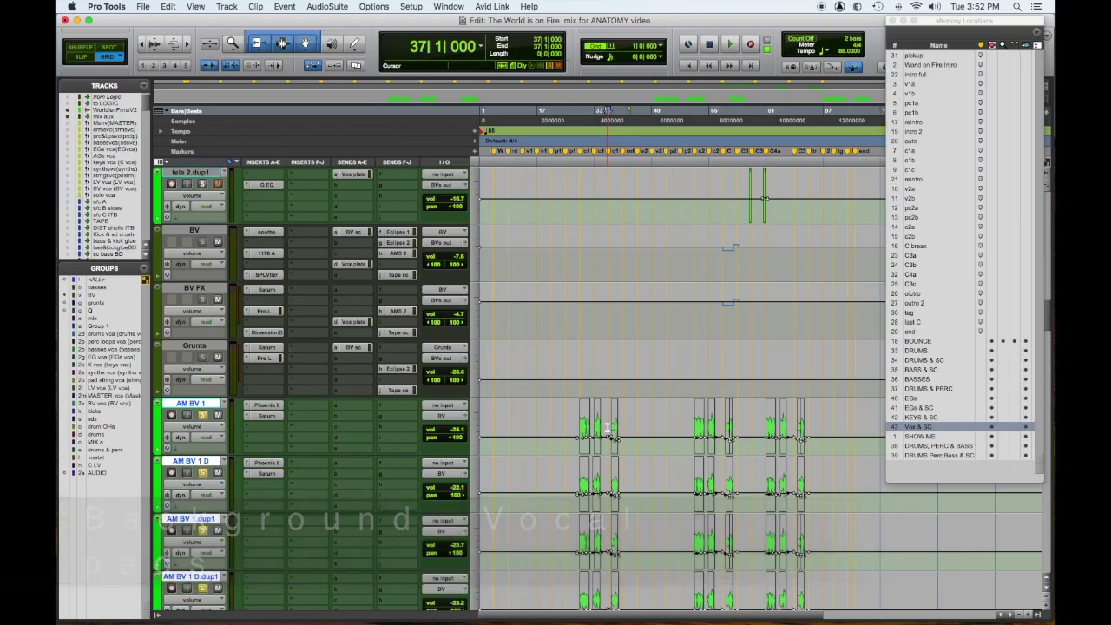
# Play from bar 37 and solo the LV BD, tele 1, tele 2 and tele 2.dup1 tracks.
pyautogui.press('space')
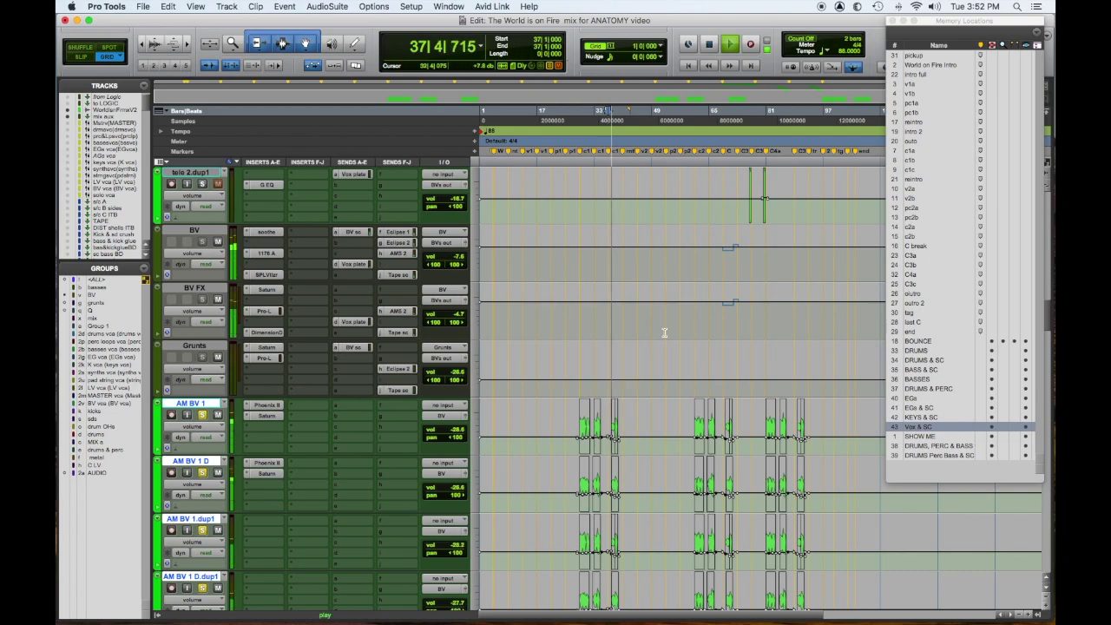
pyautogui.scroll(5, 647, 350)
pyautogui.scroll(10, 647, 350)
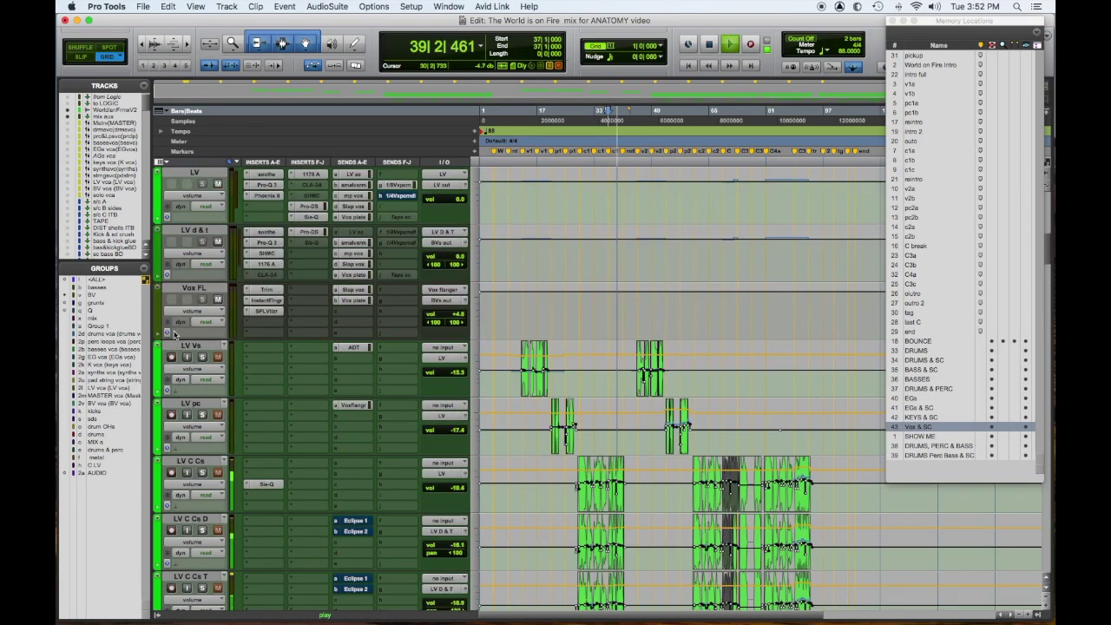
pyautogui.click(333, 388)
pyautogui.scroll(-10, 364, 390)
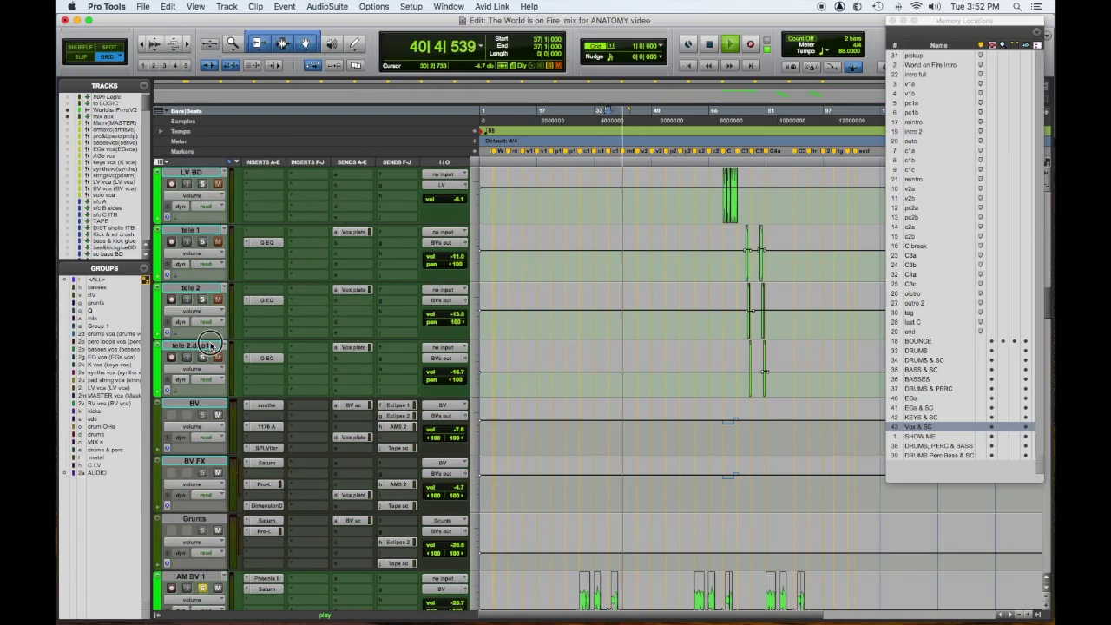
pyautogui.keyDown('shift'); pyautogui.click(193, 346); pyautogui.keyUp('shift')
pyautogui.keyDown('alt'); pyautogui.keyDown('shift'); pyautogui.click(202, 356); pyautogui.keyUp('shift'); pyautogui.keyUp('alt')
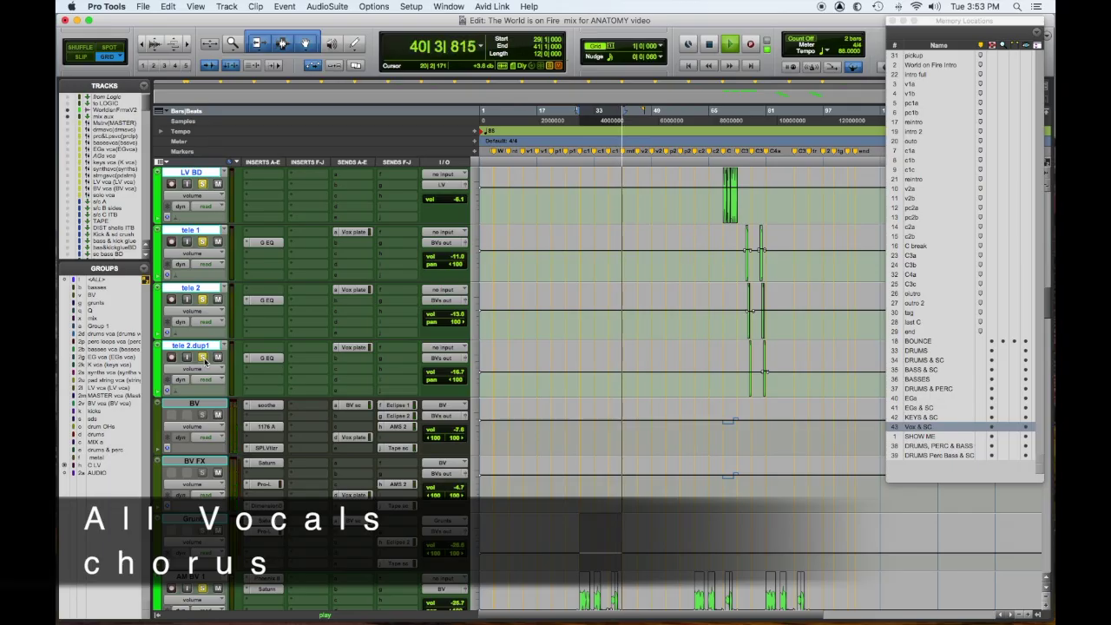
# Stop, clear every track solo, and play the full vocal mix from bar 35 through bar 40.
pyautogui.press('space')
pyautogui.keyDown('alt'); pyautogui.click(203, 358); pyautogui.keyUp('alt')
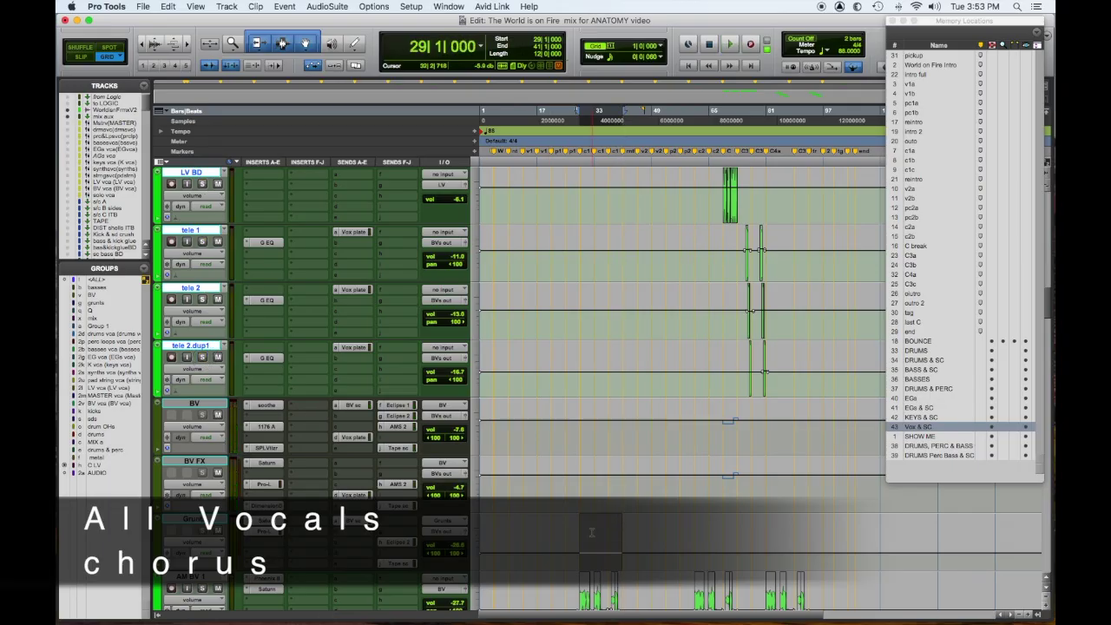
pyautogui.click(601, 532)
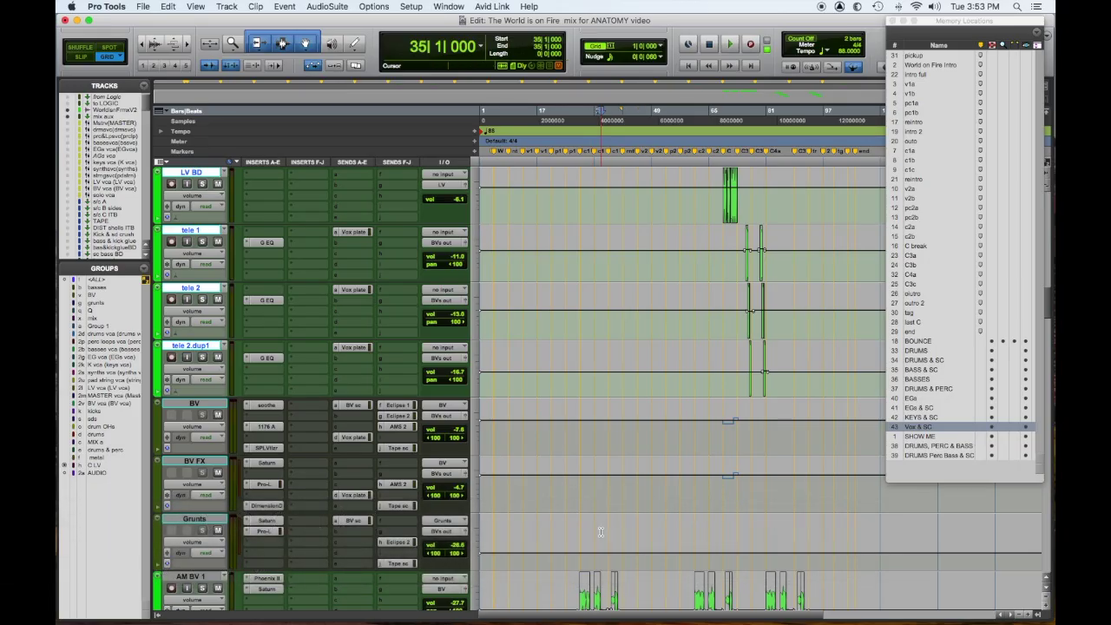
pyautogui.press('space')
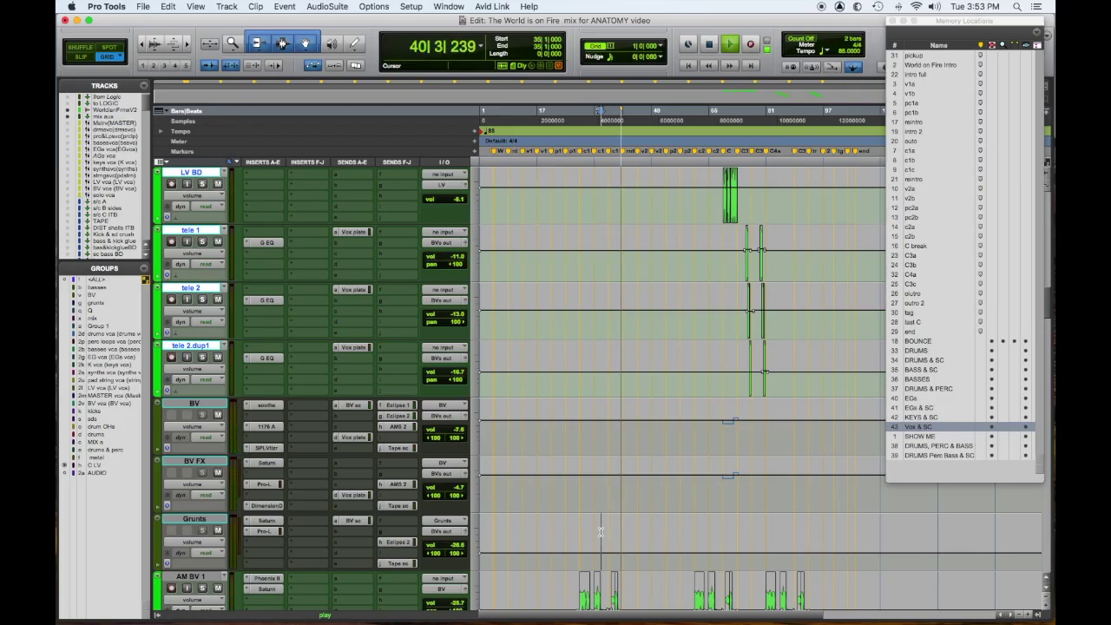
pyautogui.press('space')
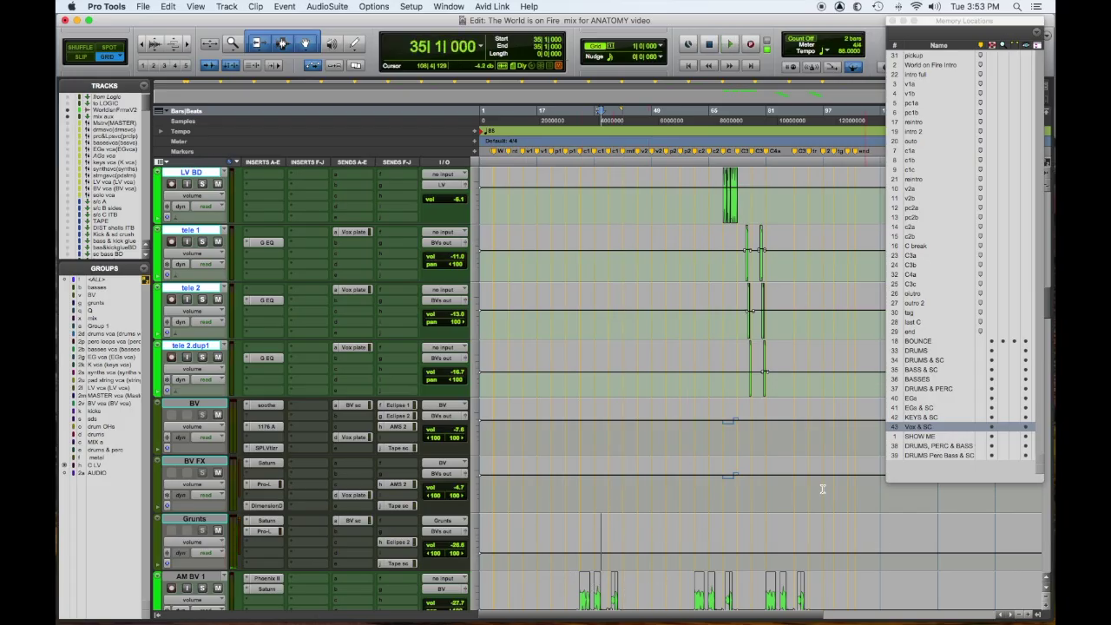
# Scroll down to the grunt tracks and select the ROB runt.cm clip at bar 41.
pyautogui.scroll(-5, 808, 390)
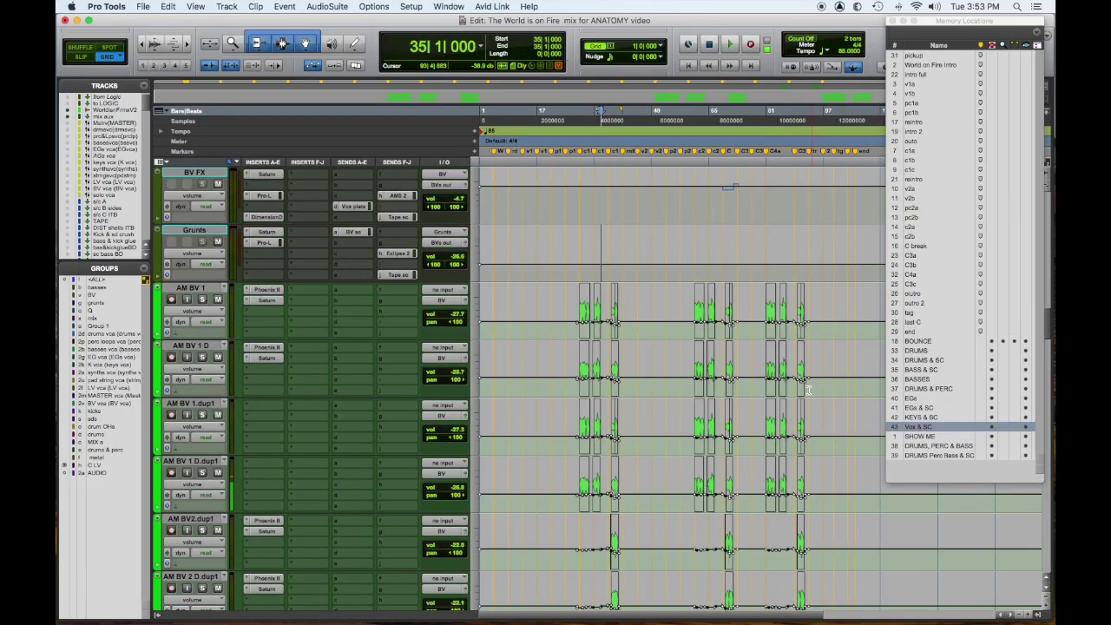
pyautogui.scroll(-10, 807, 390)
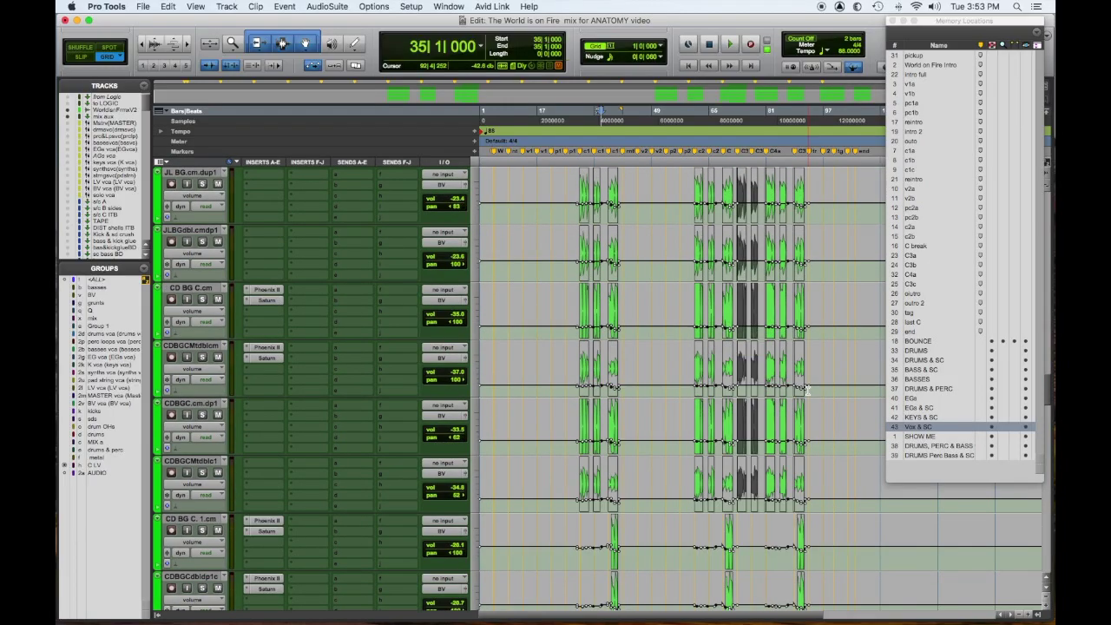
pyautogui.scroll(-10, 808, 390)
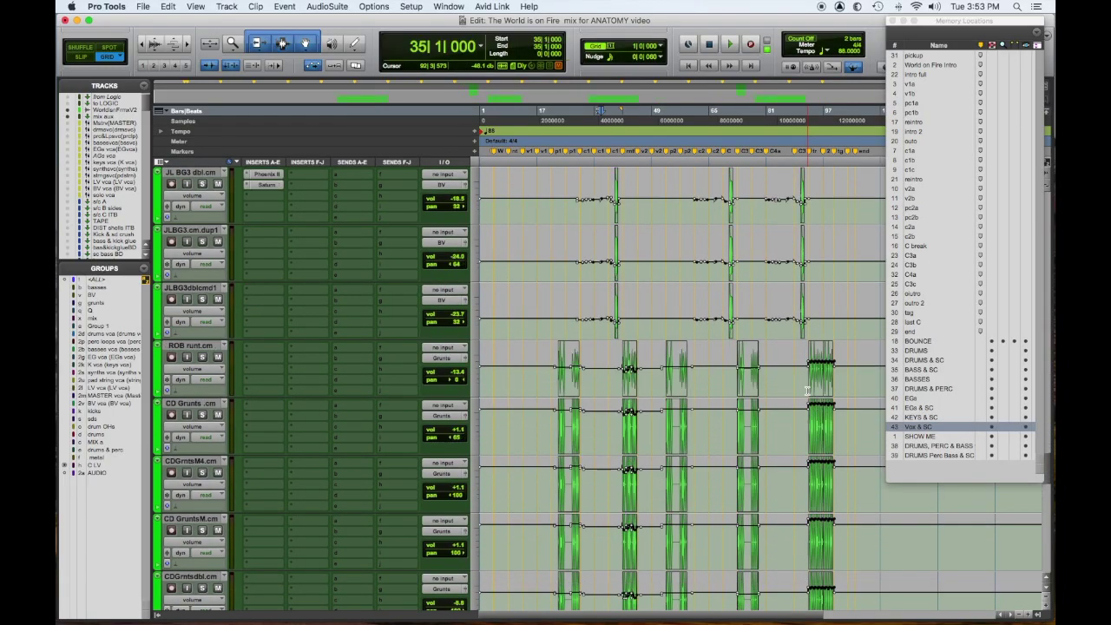
pyautogui.scroll(-2, 807, 389)
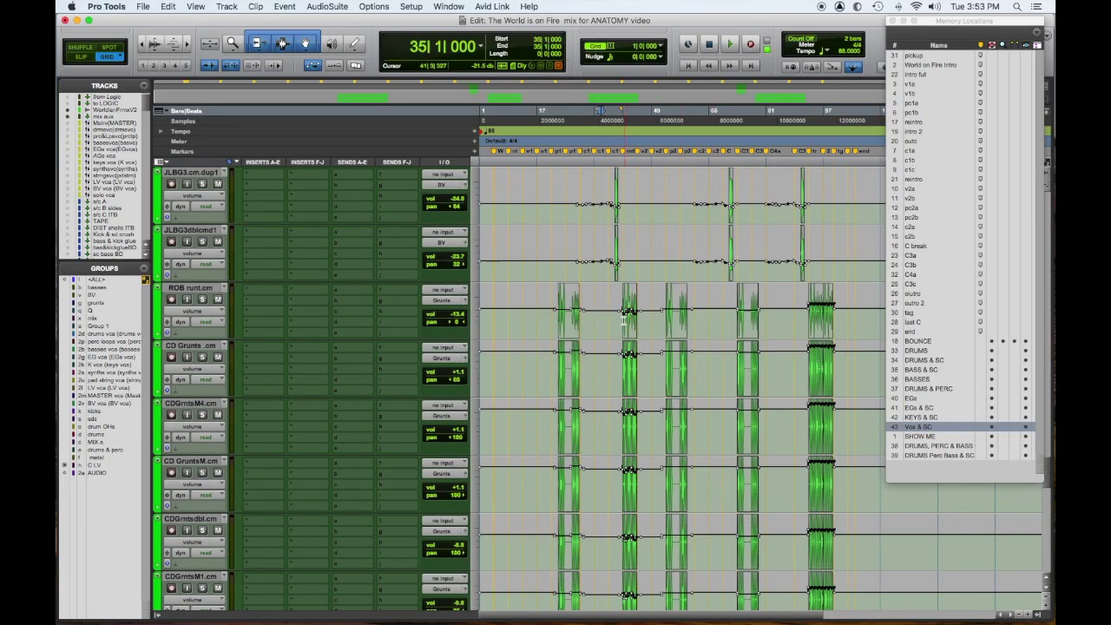
pyautogui.doubleClick(627, 318)
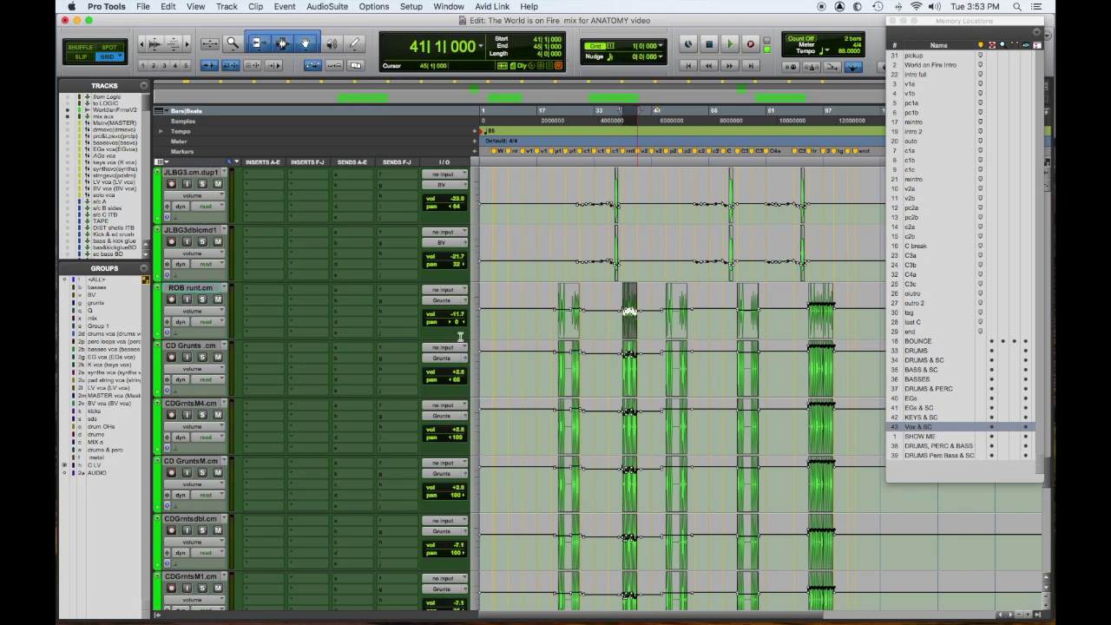
# Solo all the CD Grunts gang-vocal tracks and play them from bar 41 into bar 45.
pyautogui.scroll(-3, 278, 386)
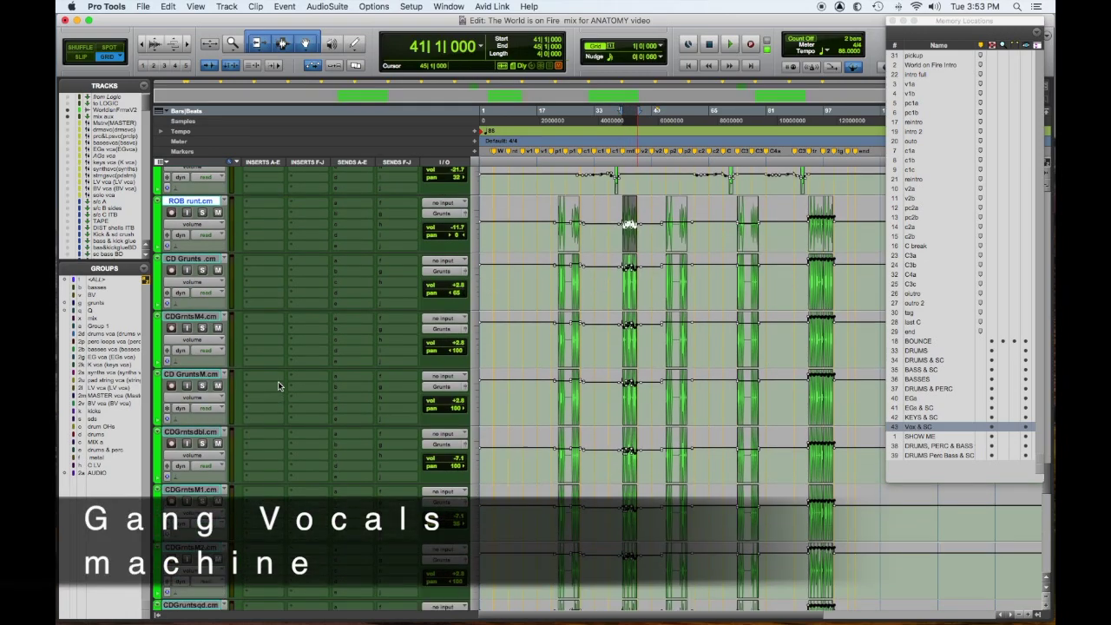
pyautogui.scroll(-6, 278, 381)
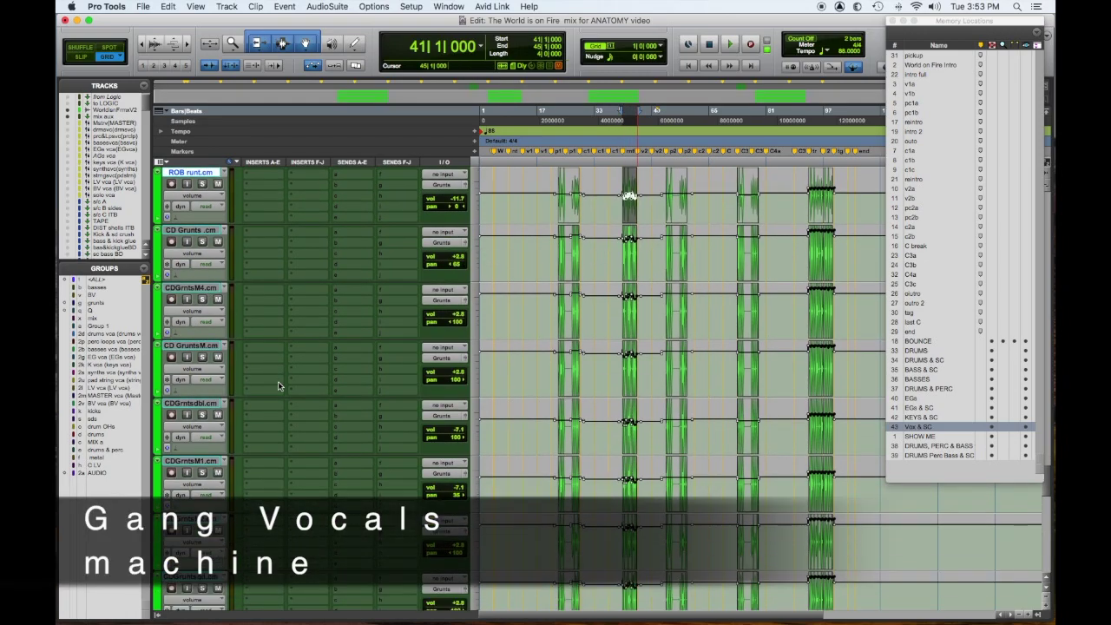
pyautogui.click(205, 461)
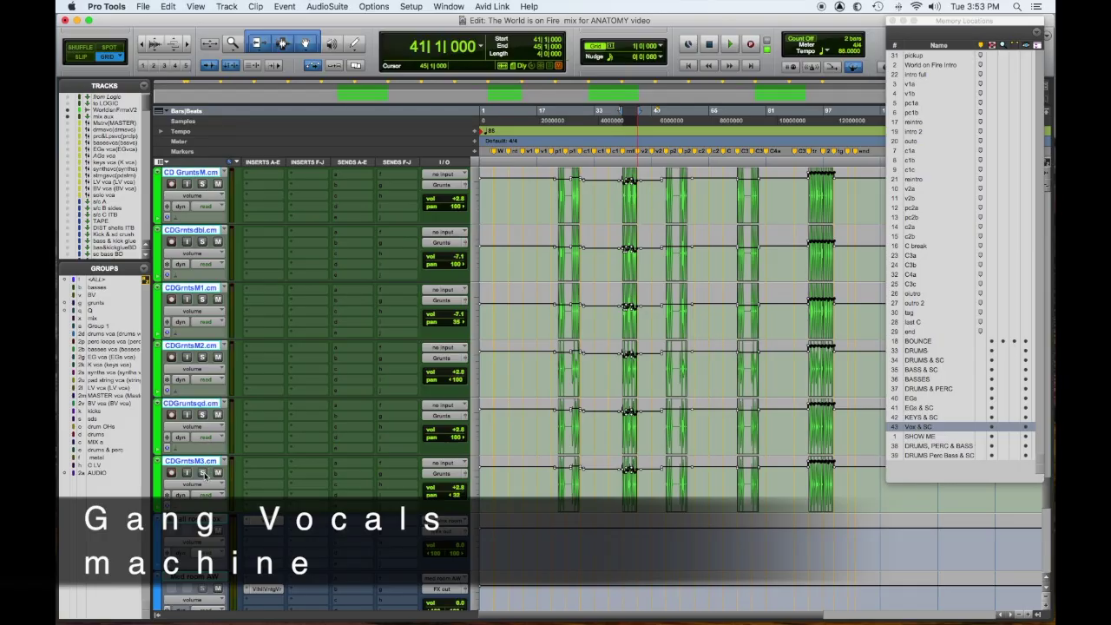
pyautogui.click(203, 473)
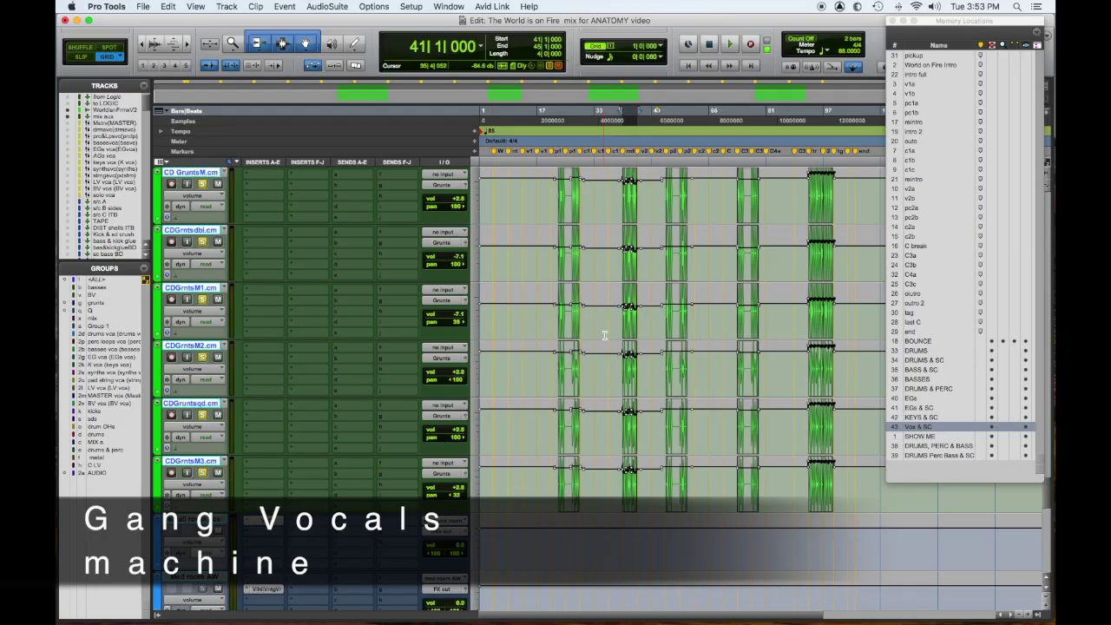
pyautogui.press('space')
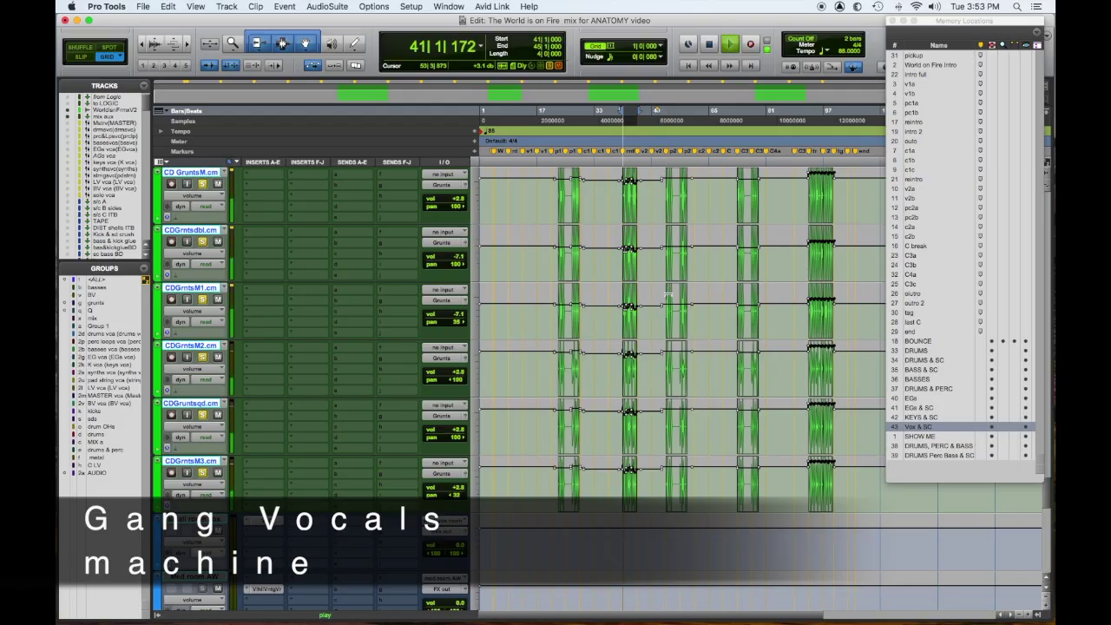
pyautogui.click(201, 358)
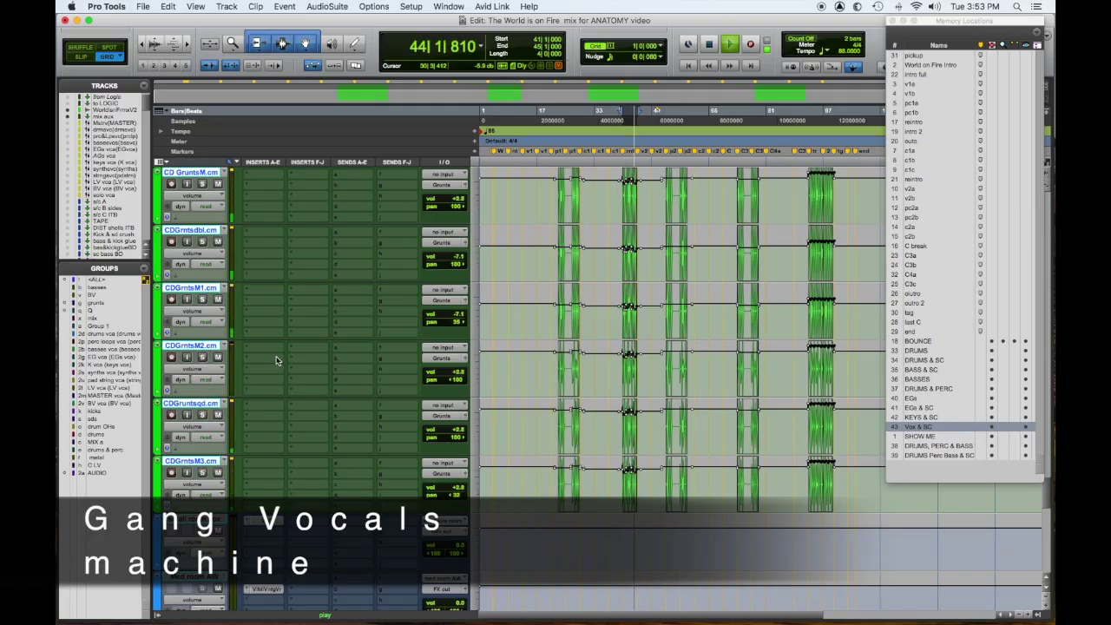
pyautogui.scroll(10, 301, 360)
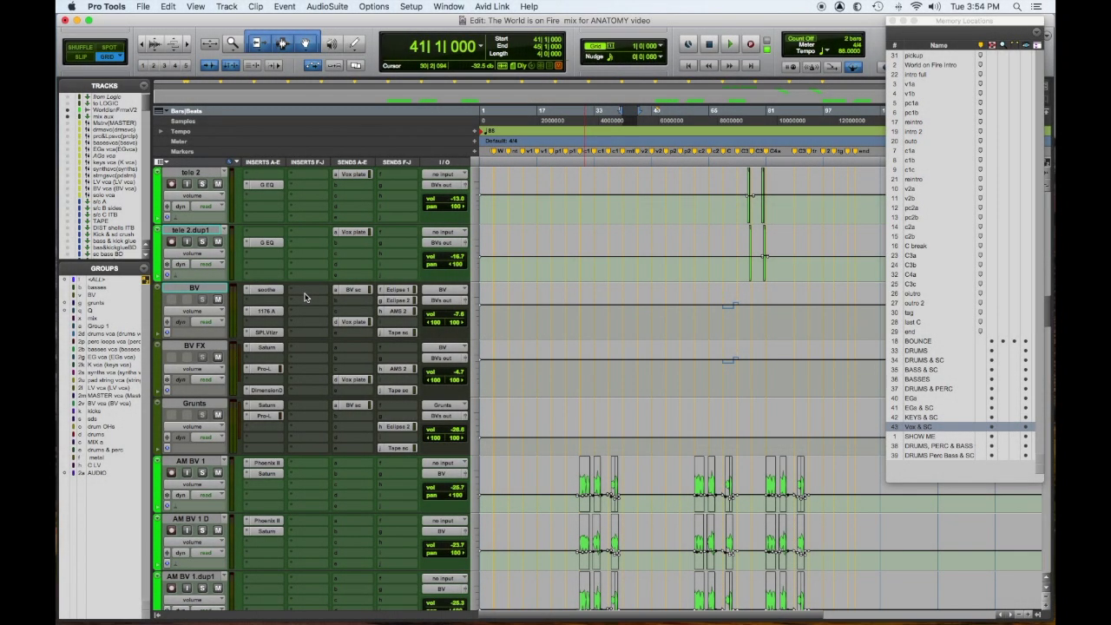
pyautogui.click(264, 290)
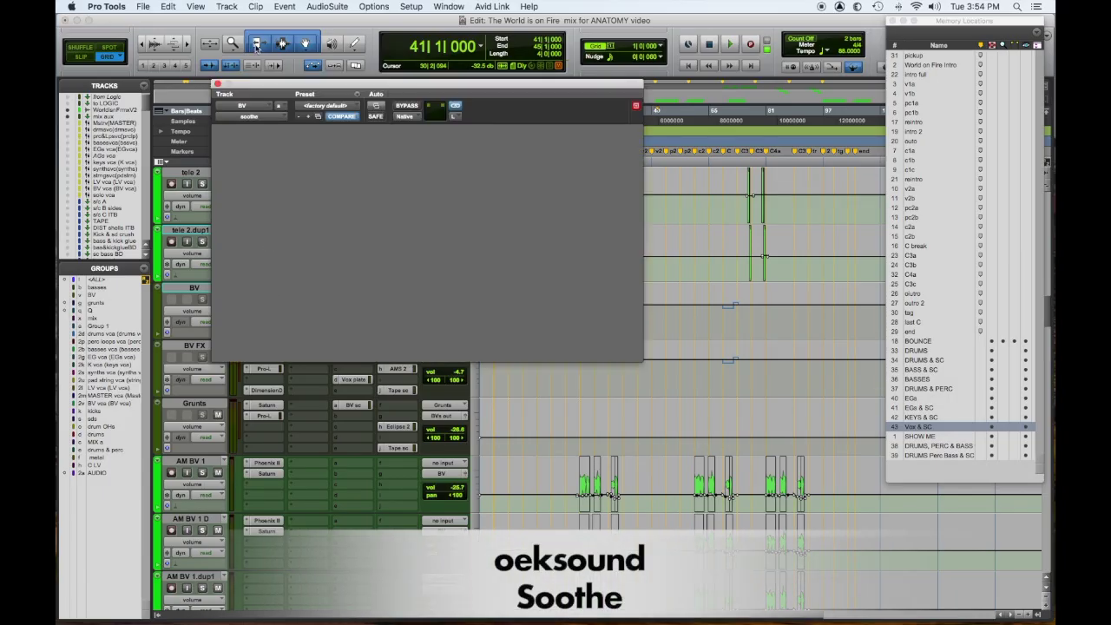
pyautogui.moveTo(412, 83); pyautogui.dragTo(612, 38)
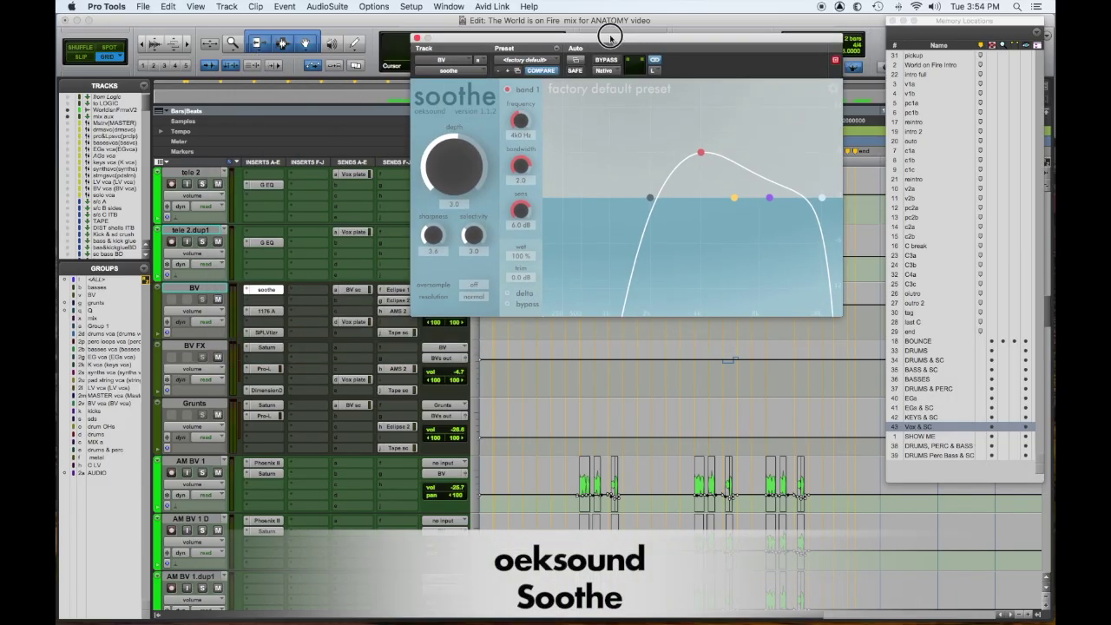
pyautogui.click(264, 312)
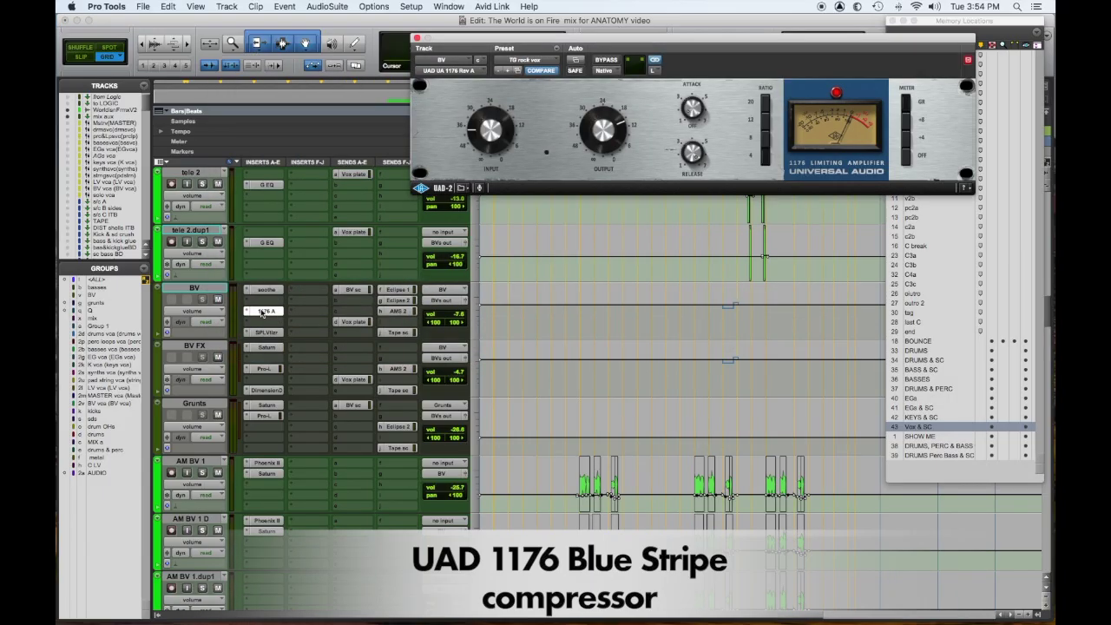
pyautogui.click(265, 333)
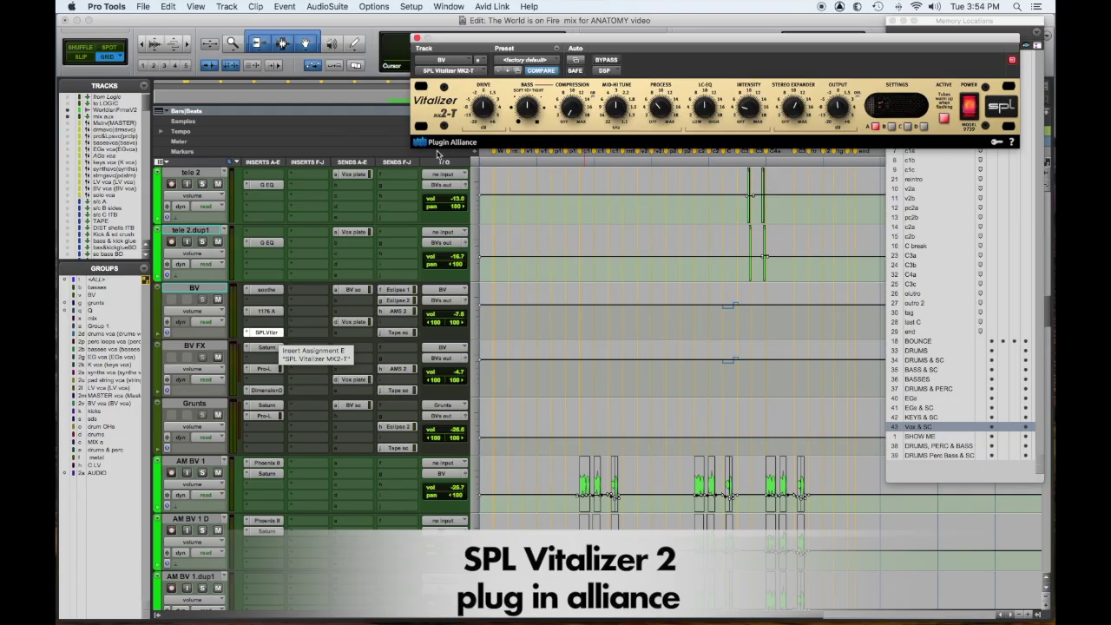
pyautogui.click(417, 38)
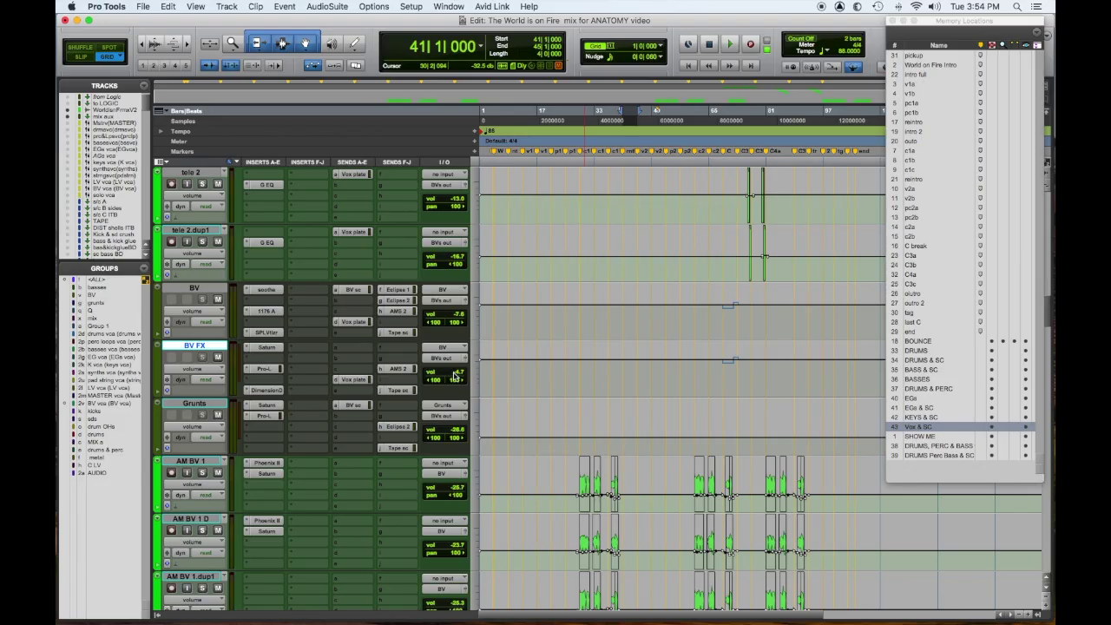
pyautogui.click(271, 348)
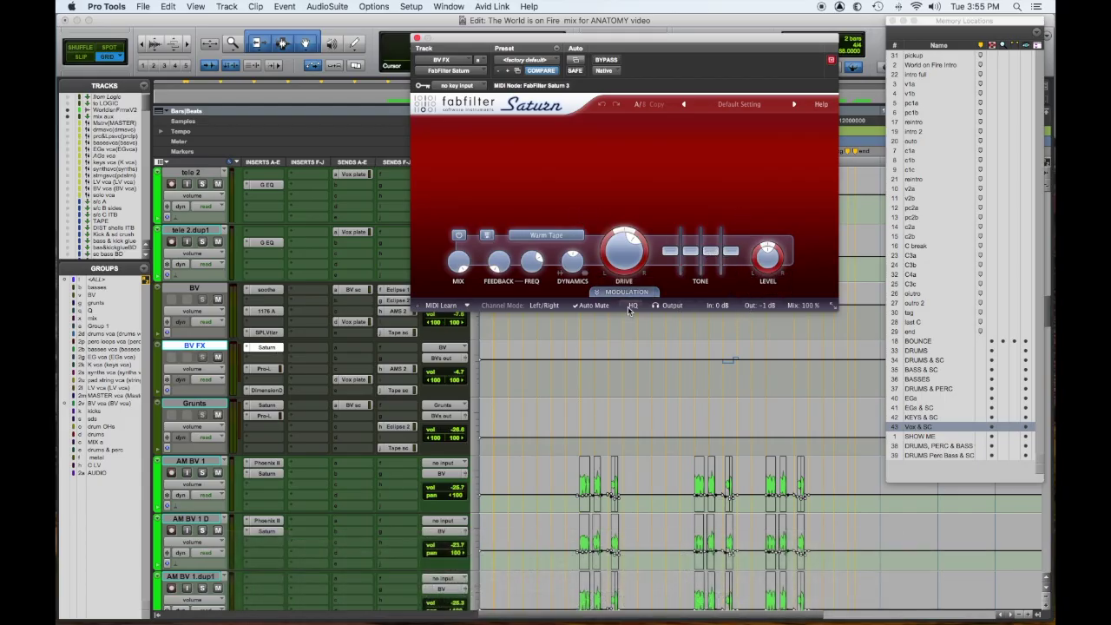
pyautogui.click(278, 368)
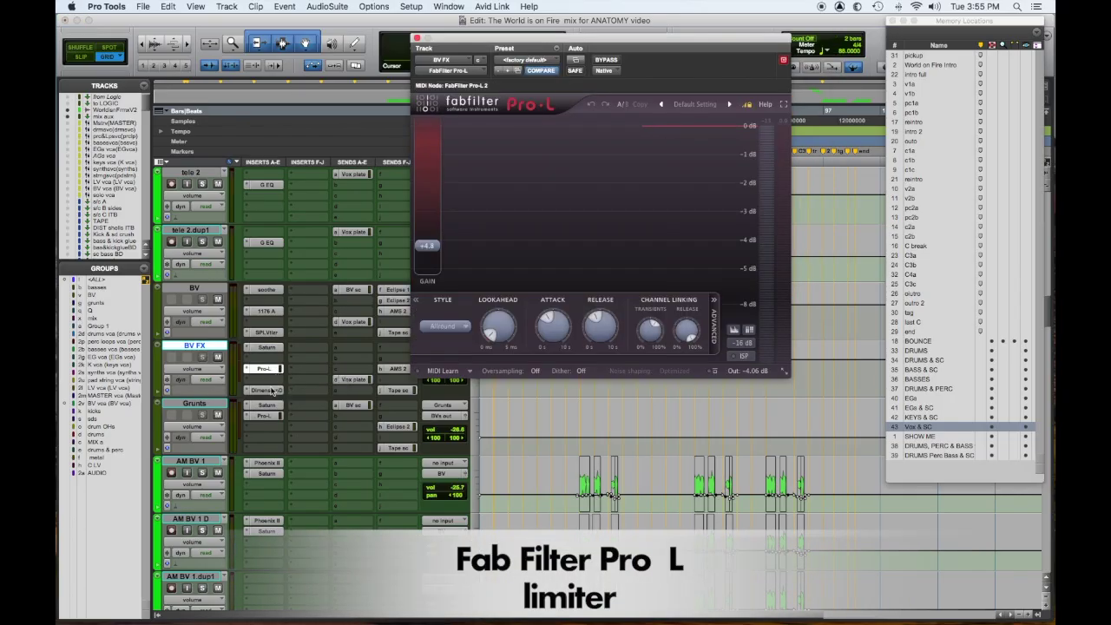
pyautogui.click(265, 389)
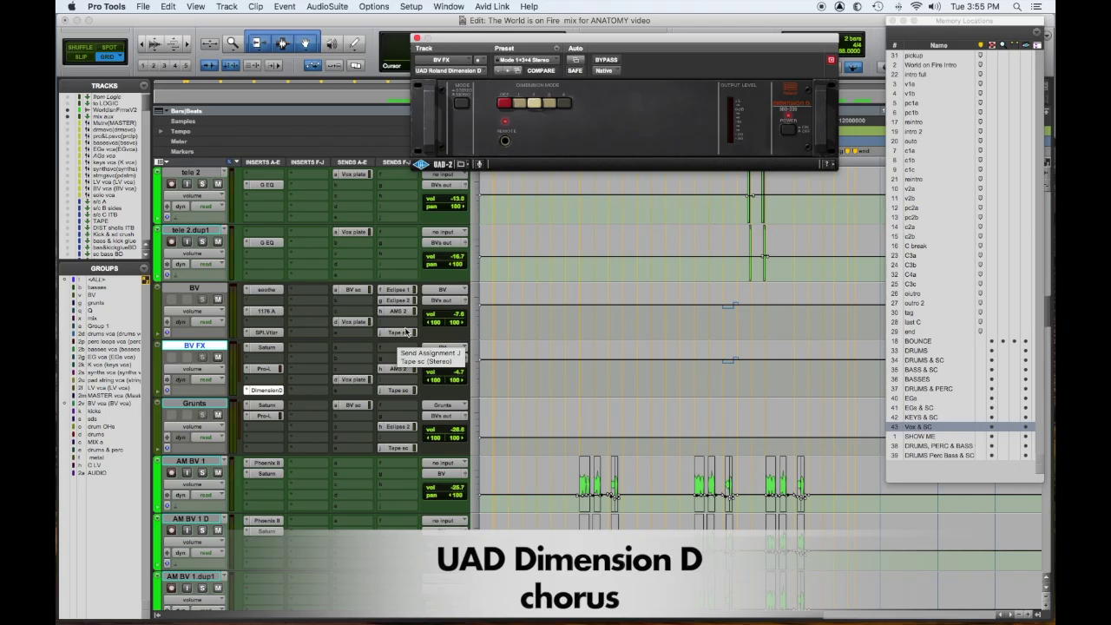
pyautogui.click(418, 39)
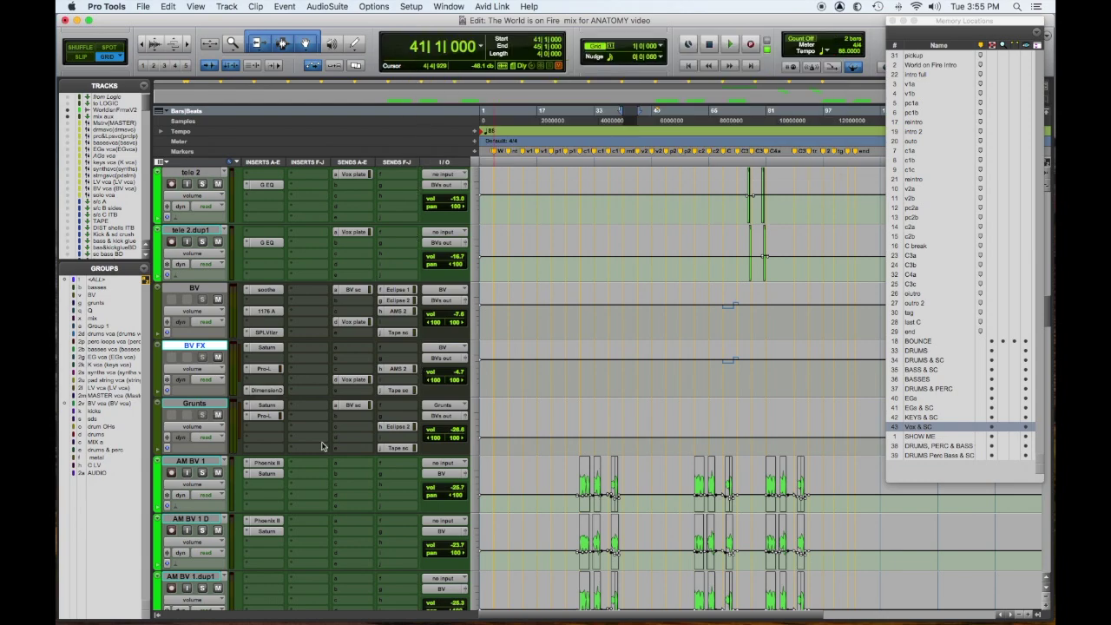
# View the Saturn saturation insert on the Grunts aux, then its Pro-L limiter window.
pyautogui.click(267, 405)
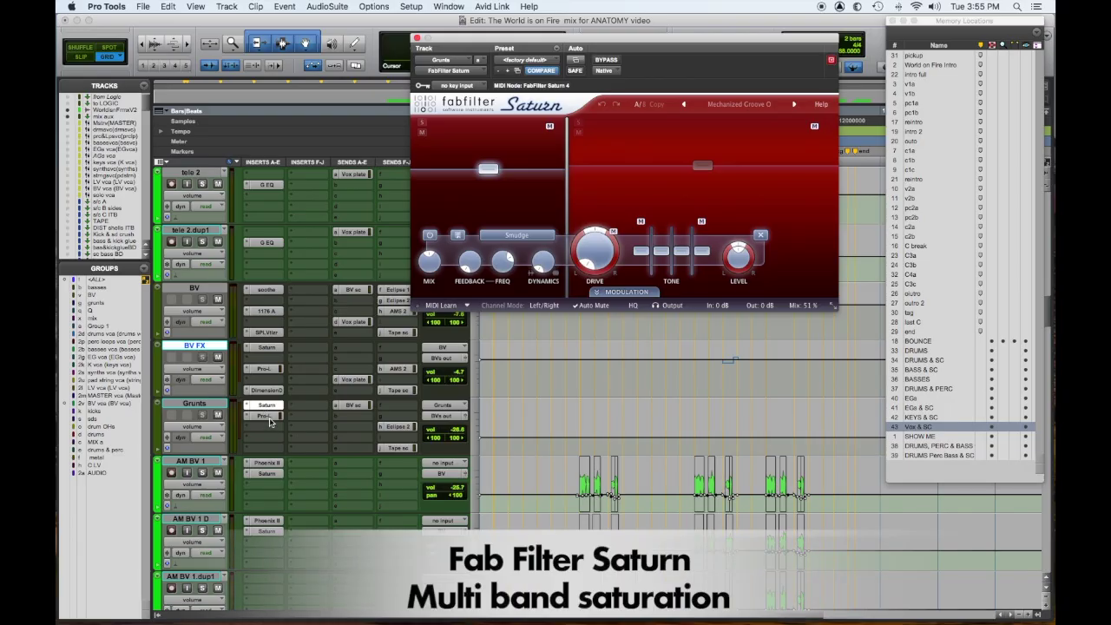
pyautogui.click(268, 416)
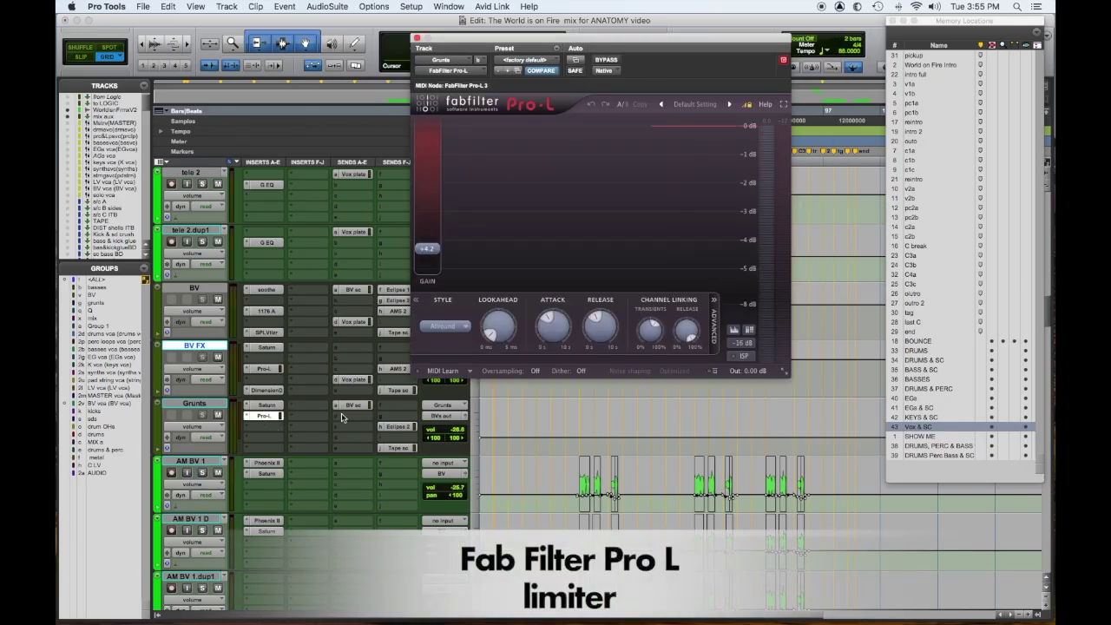